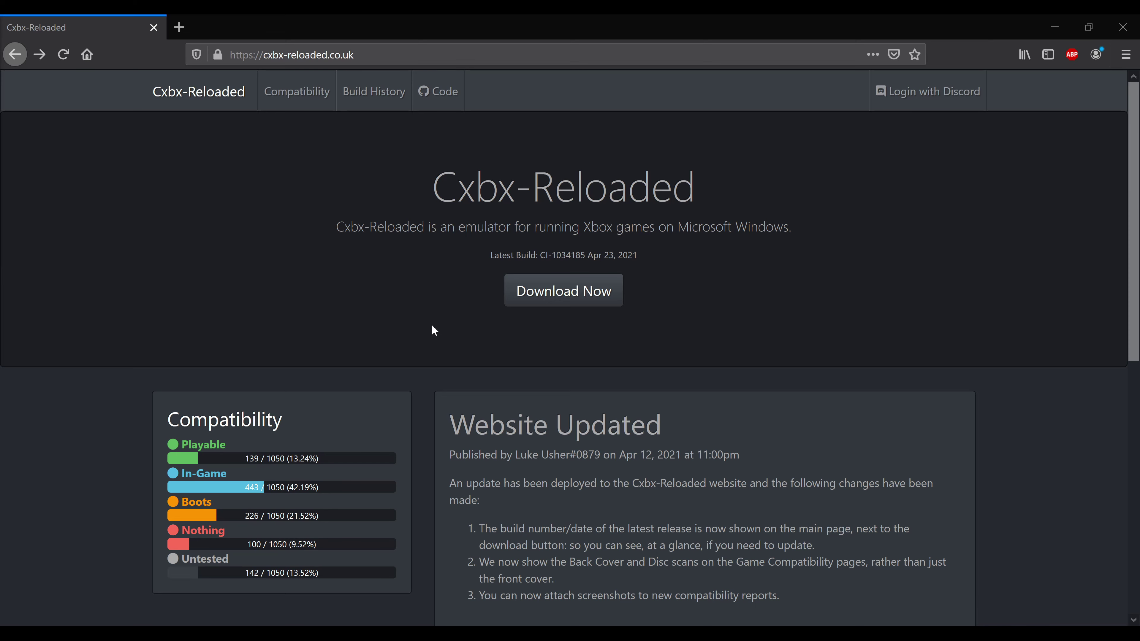
Download the latest Cxbx-Reloaded release, CxbxReloaded-Release-VS2019.zip, from cxbx-reloaded.co.uk
{"action": "left_click", "coordinate": [520, 300]}
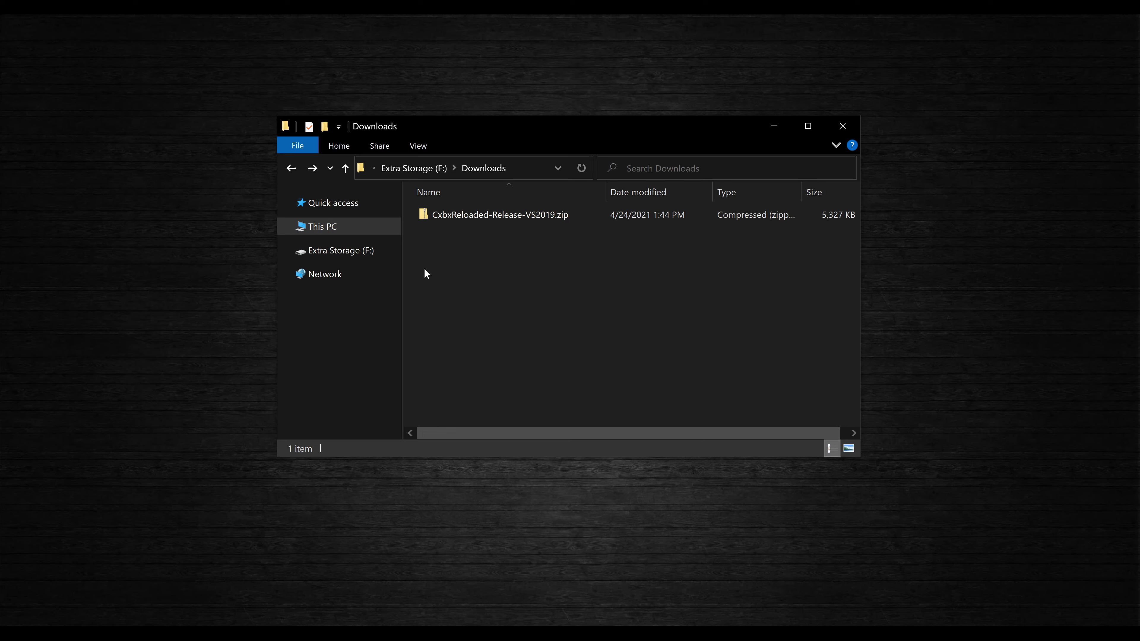
Extract CxbxReloaded-Release-VS2019.zip into its own folder and run cxbx.exe from it
{"action": "right_click", "coordinate": [465, 217]}
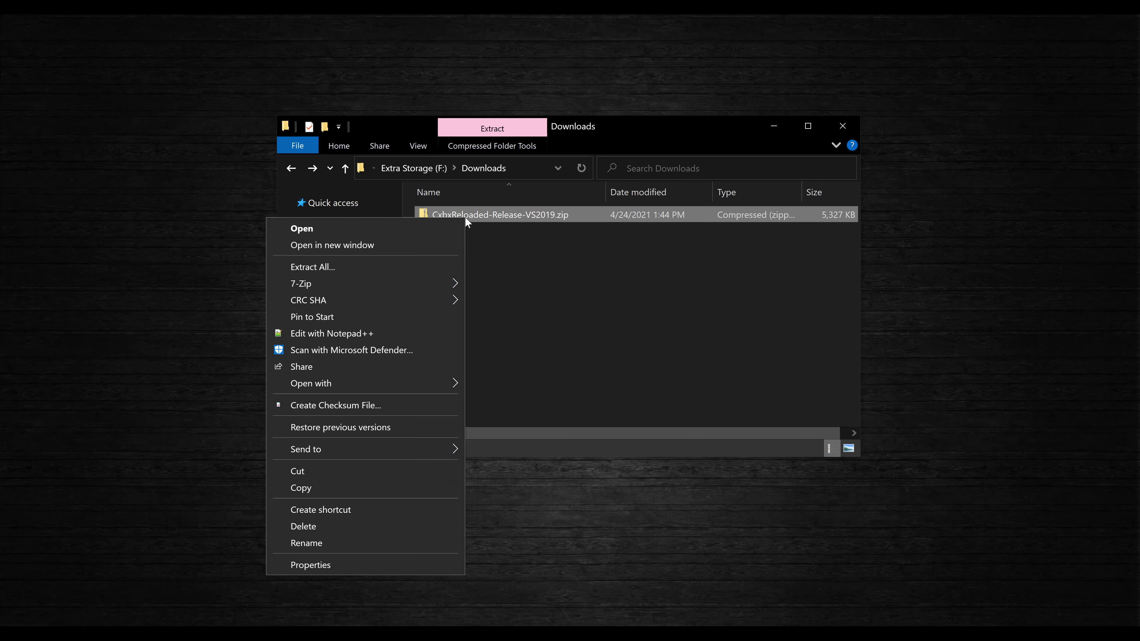
{"action": "left_click", "coordinate": [451, 263]}
{"action": "left_click", "coordinate": [697, 483]}
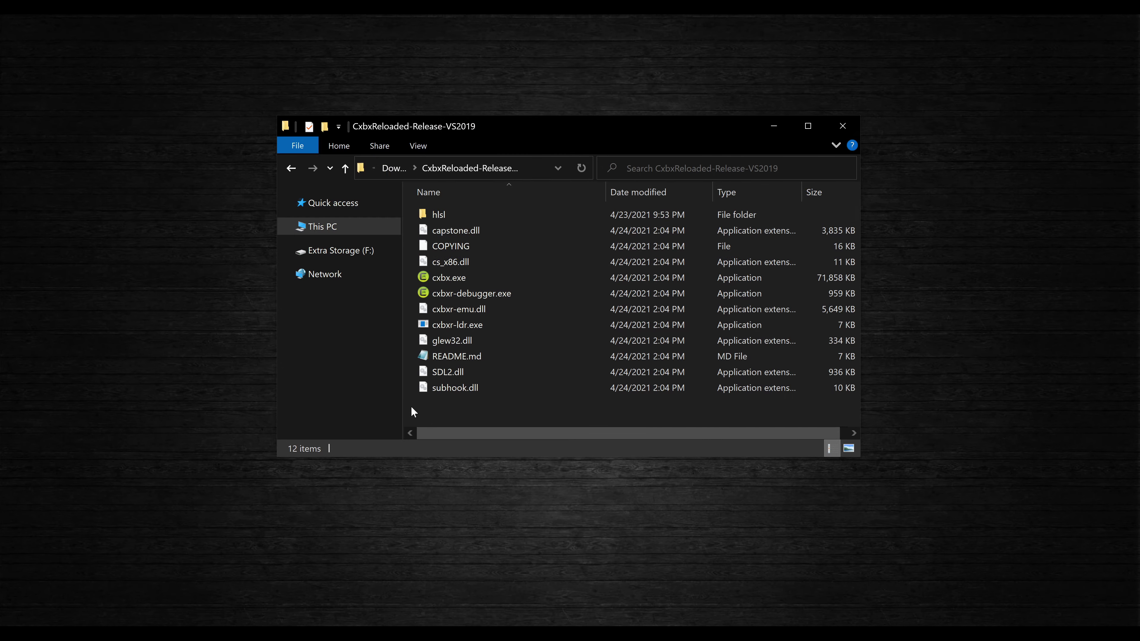
{"action": "left_click", "coordinate": [487, 280]}
{"action": "double_click", "coordinate": [486, 279]}
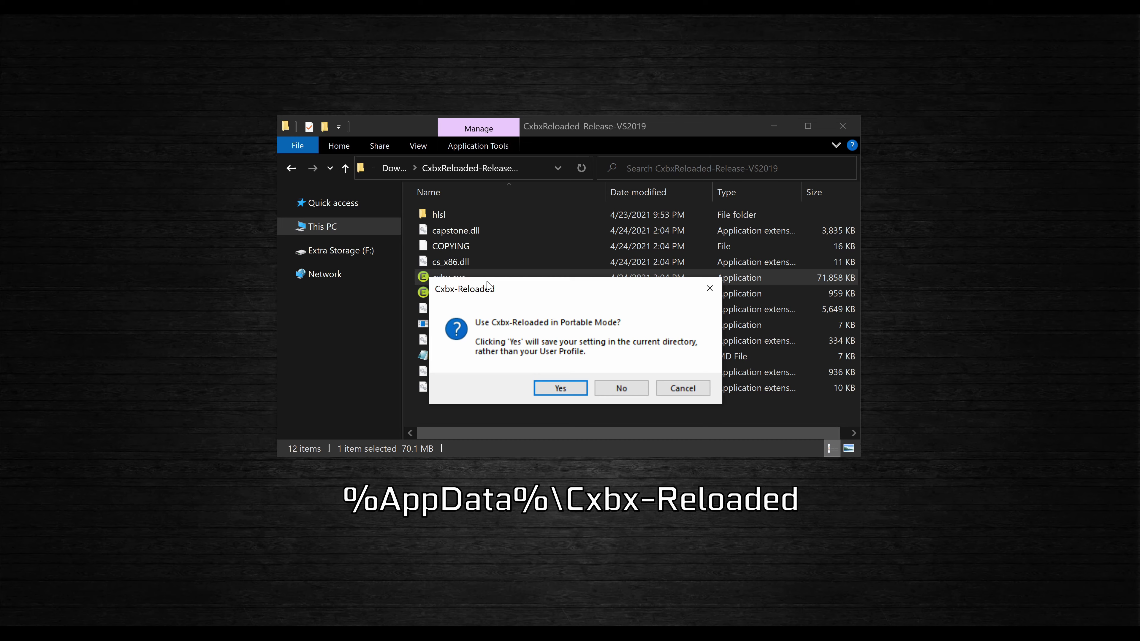
Accept Portable Mode and open Settings > Config Input in the main window
{"action": "left_click", "coordinate": [544, 394]}
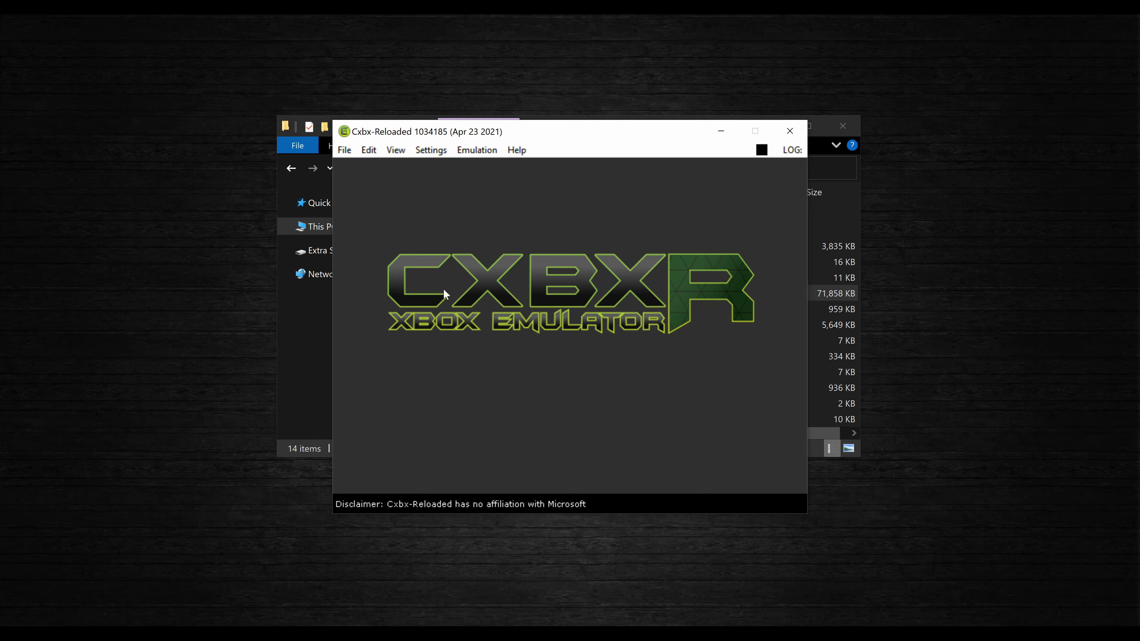
{"action": "left_click", "coordinate": [430, 152]}
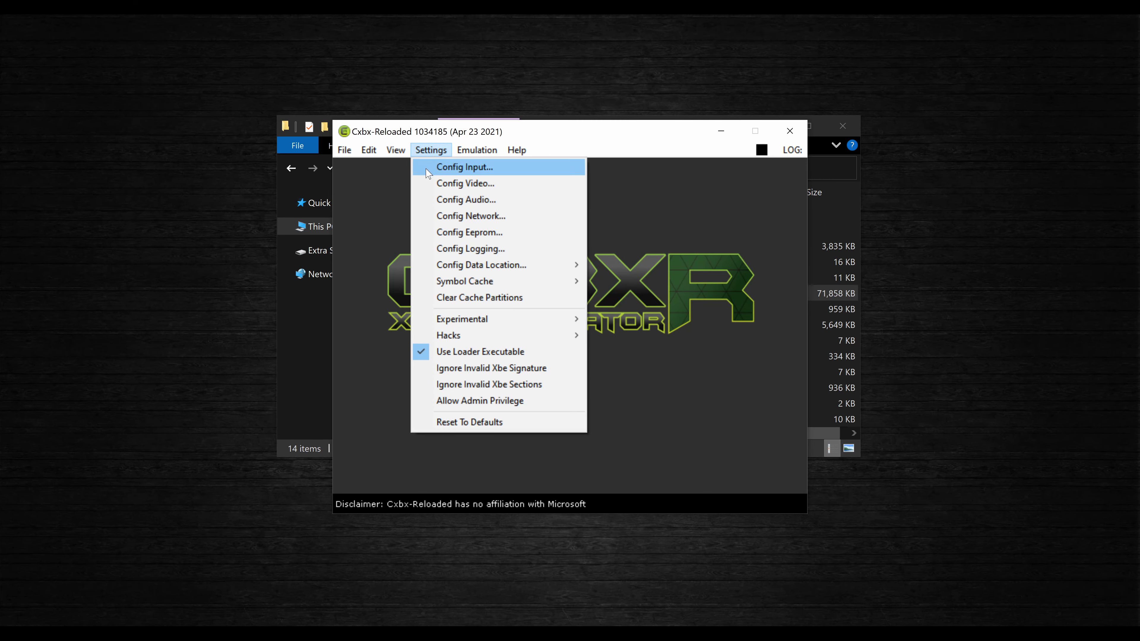
{"action": "left_click", "coordinate": [426, 168]}
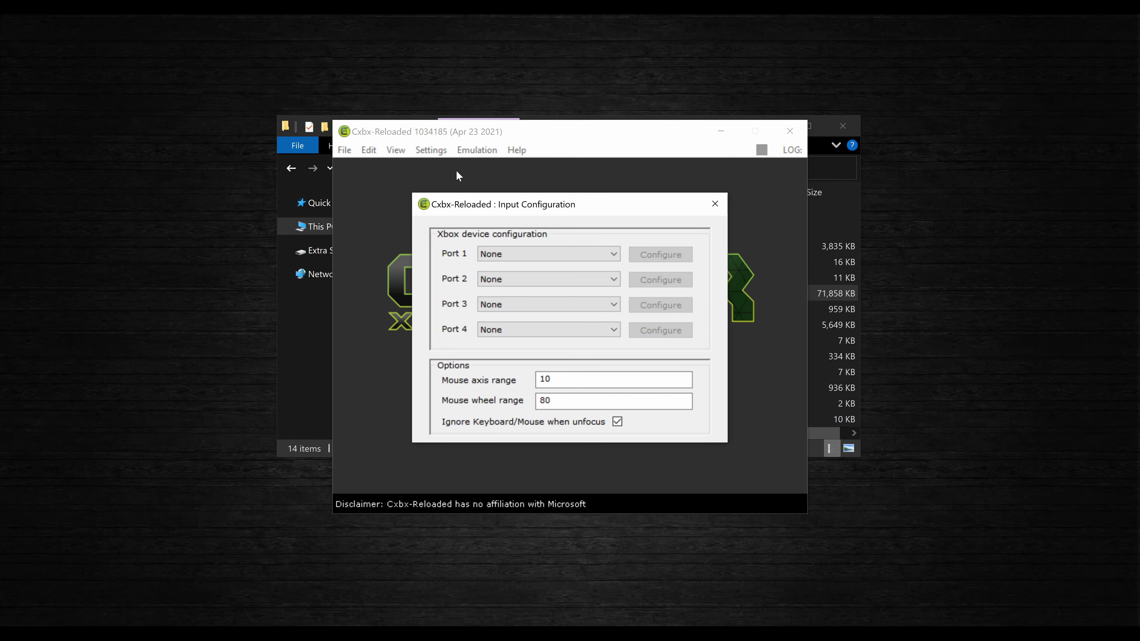
Set Port 1 to MS Gamepad S and configure it with XInput/0/Gamepad as the device
{"action": "left_click", "coordinate": [614, 255]}
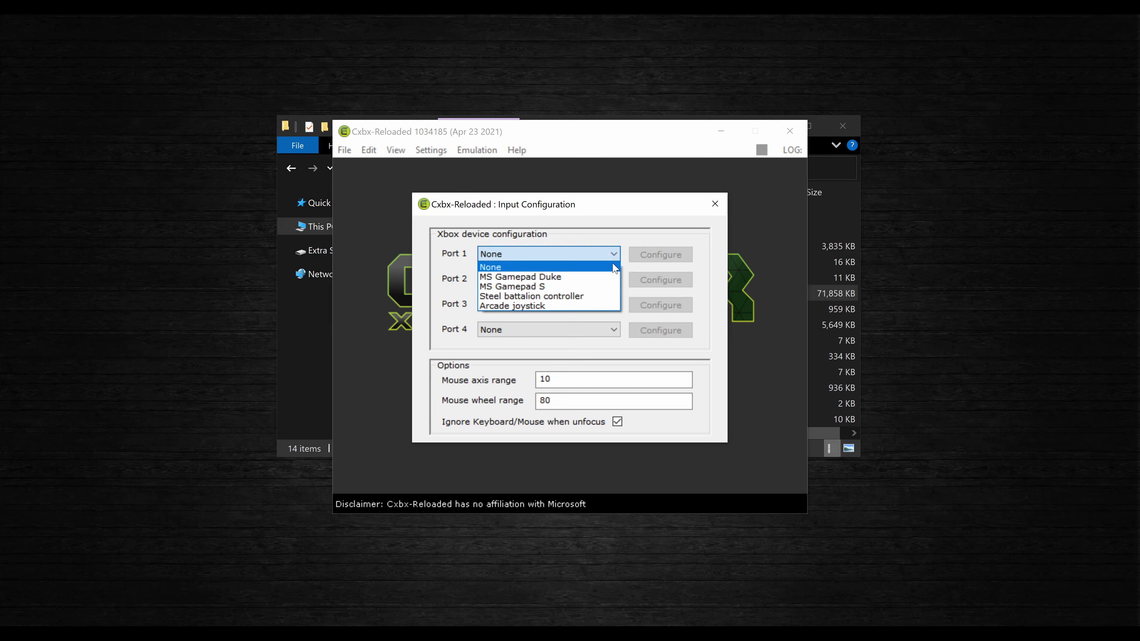
{"action": "left_click", "coordinate": [613, 284]}
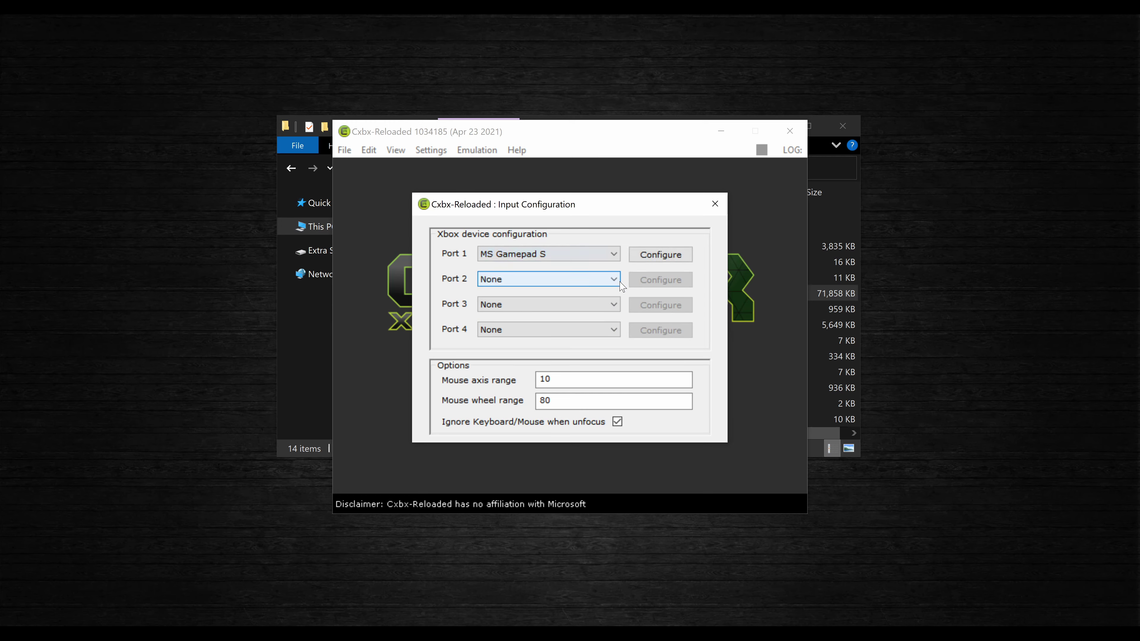
{"action": "left_click", "coordinate": [661, 256]}
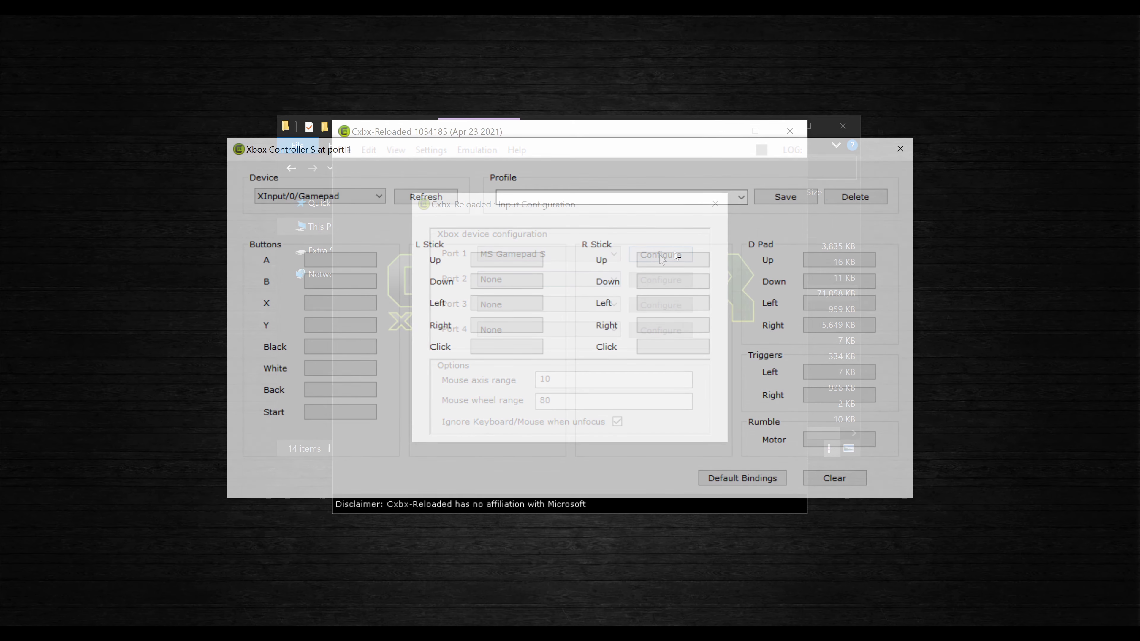
{"action": "left_click", "coordinate": [379, 198]}
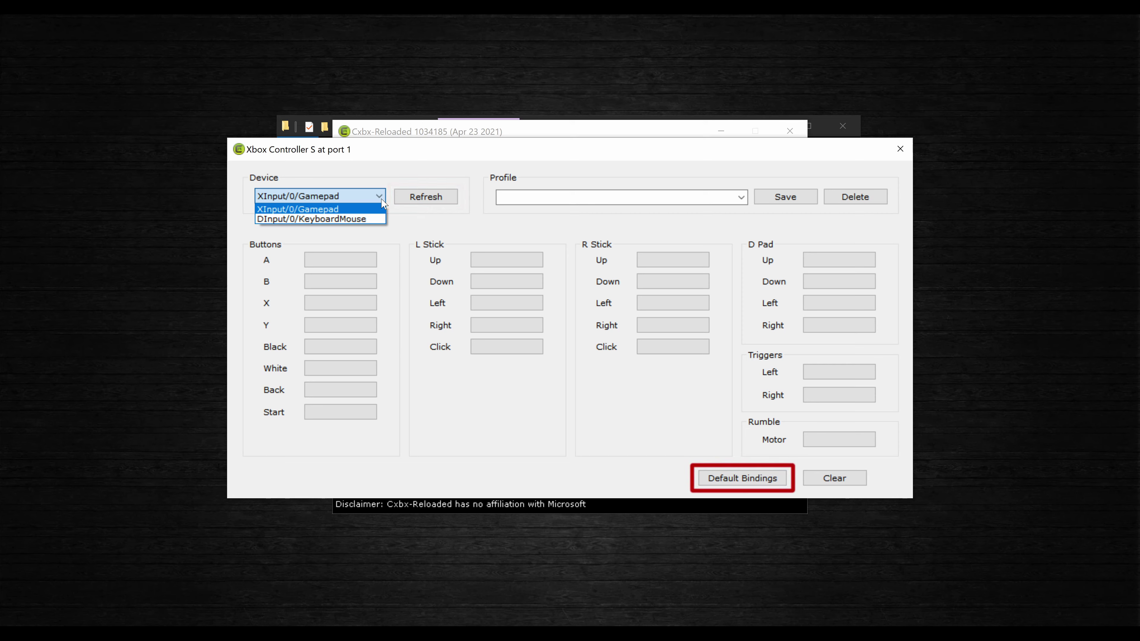
{"action": "left_click", "coordinate": [382, 200]}
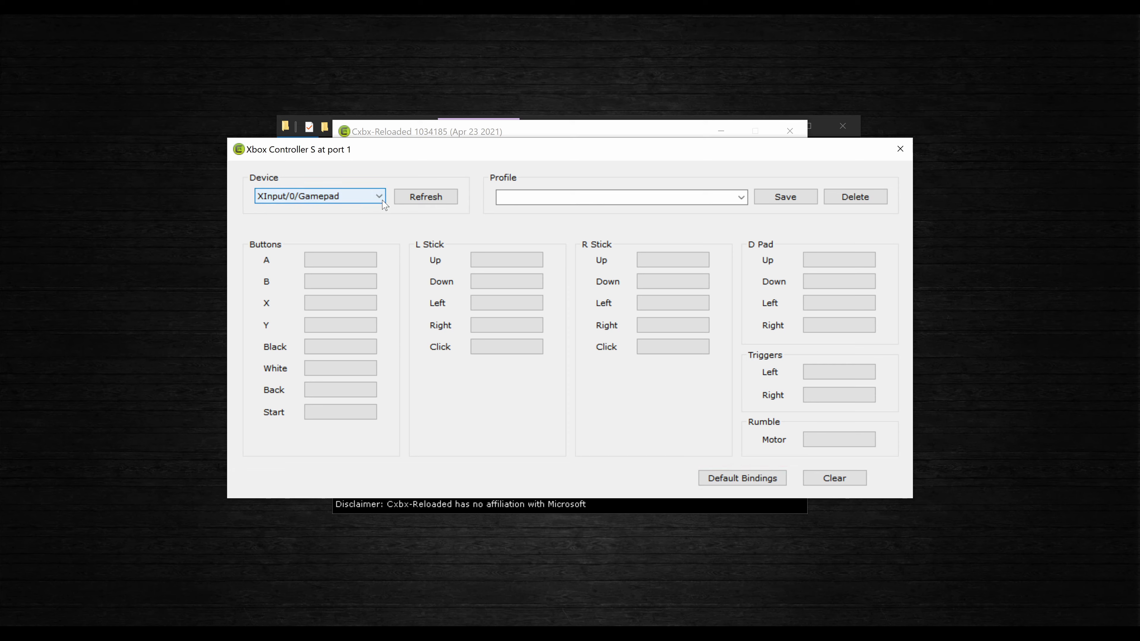
Bind the A and B buttons to the gamepad, clearing the X and Y bindings
{"action": "left_click", "coordinate": [372, 264]}
{"action": "left_click", "coordinate": [367, 280]}
{"action": "left_click", "coordinate": [364, 303]}
{"action": "left_click", "coordinate": [354, 324]}
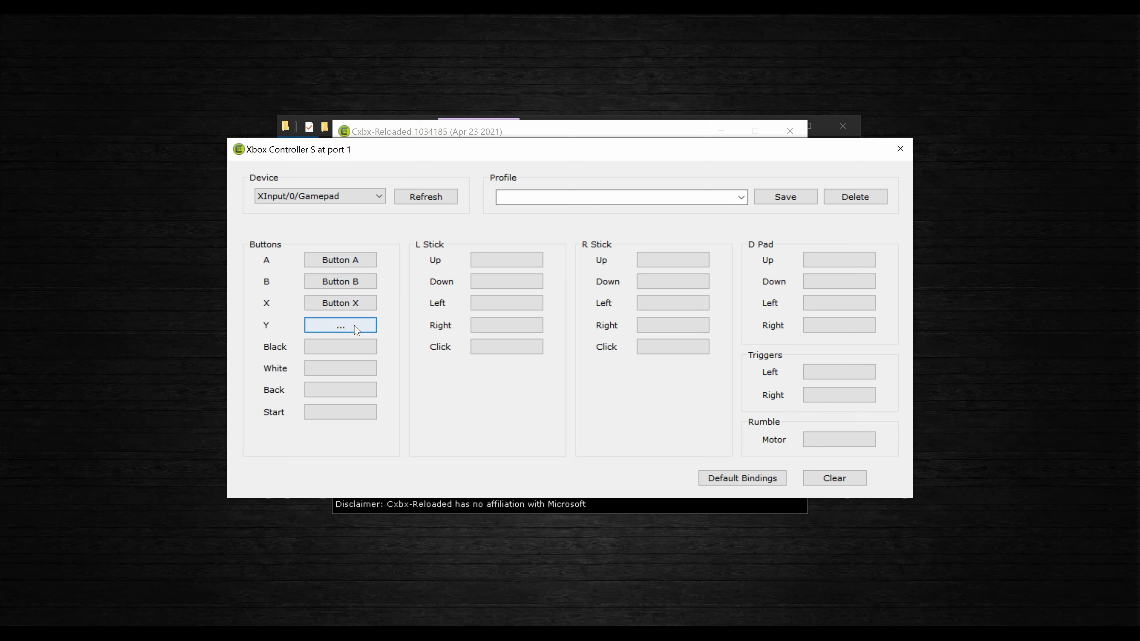
{"action": "right_click", "coordinate": [356, 329]}
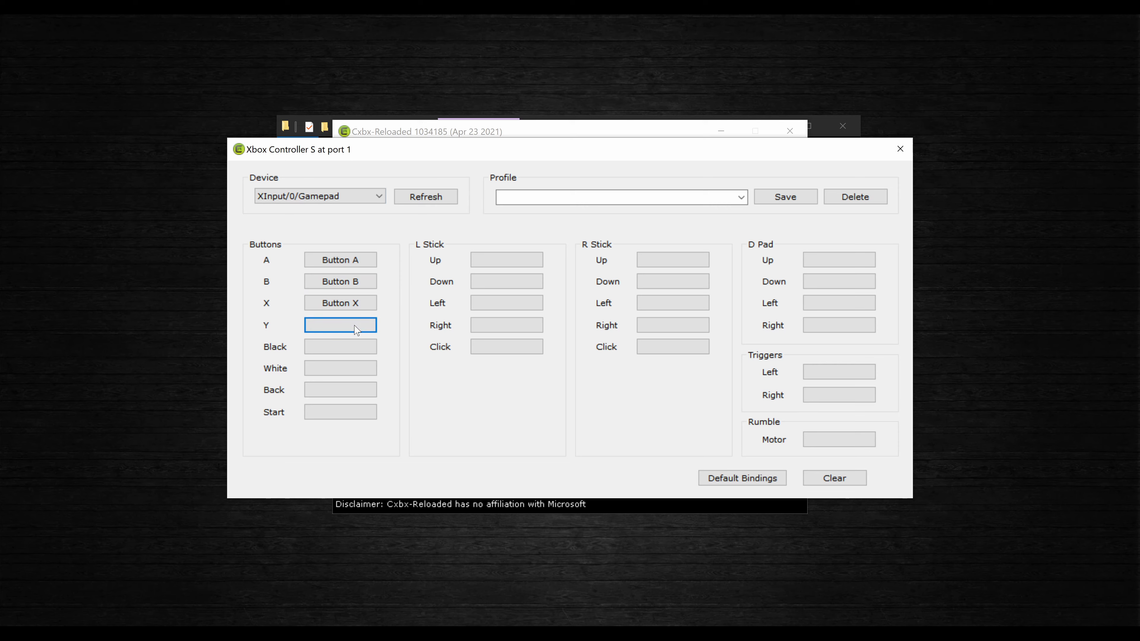
{"action": "right_click", "coordinate": [359, 304]}
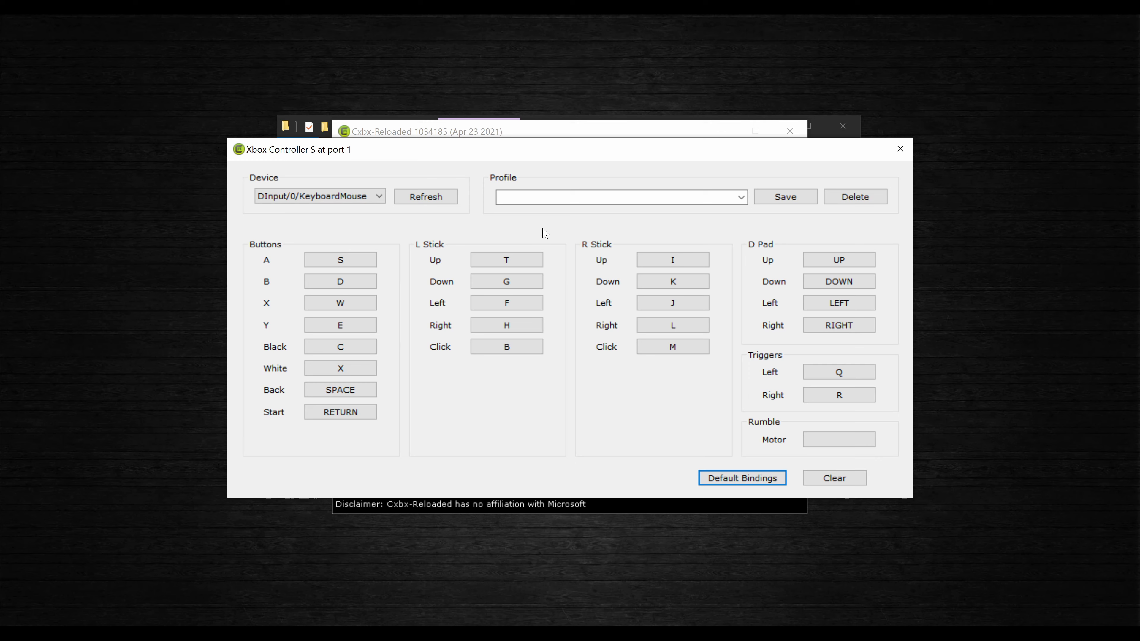
Bind the left stick up, down, left and right directions, redoing right, left and down
{"action": "left_click", "coordinate": [539, 260]}
{"action": "left_click", "coordinate": [526, 280]}
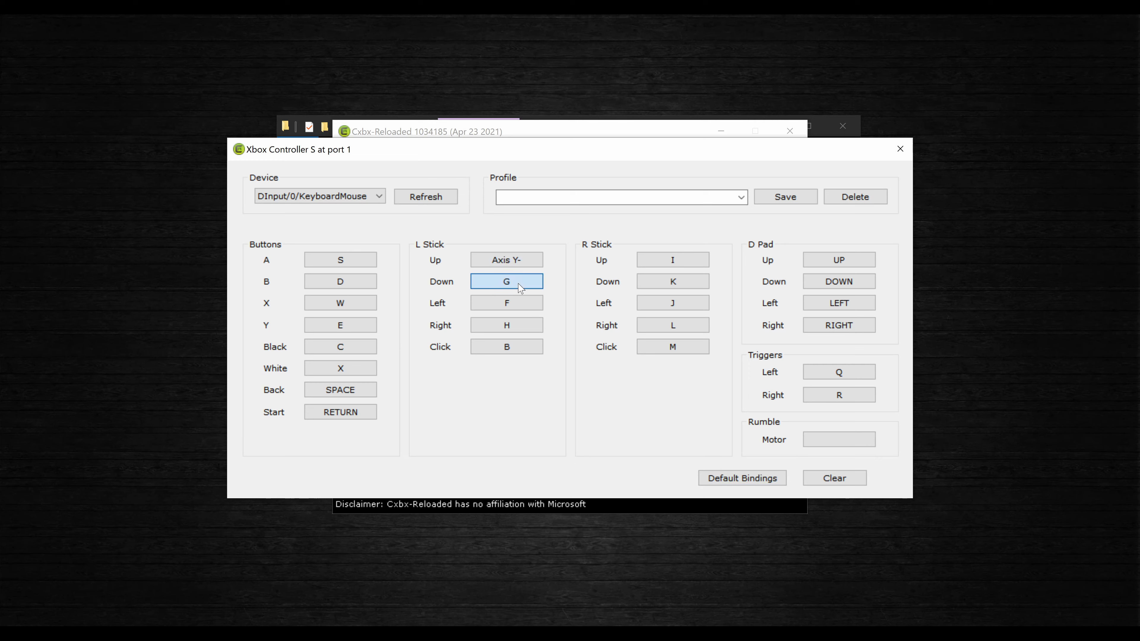
{"action": "left_click", "coordinate": [533, 303]}
{"action": "left_click", "coordinate": [501, 324]}
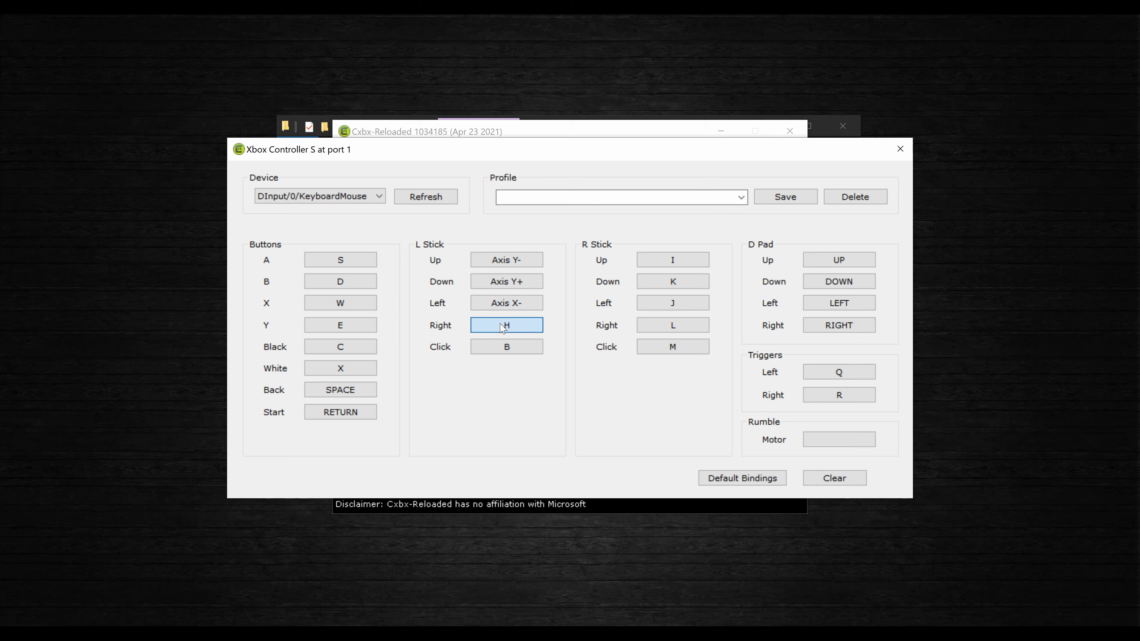
{"action": "left_click", "coordinate": [541, 327]}
{"action": "left_click", "coordinate": [540, 303]}
{"action": "left_click", "coordinate": [539, 282]}
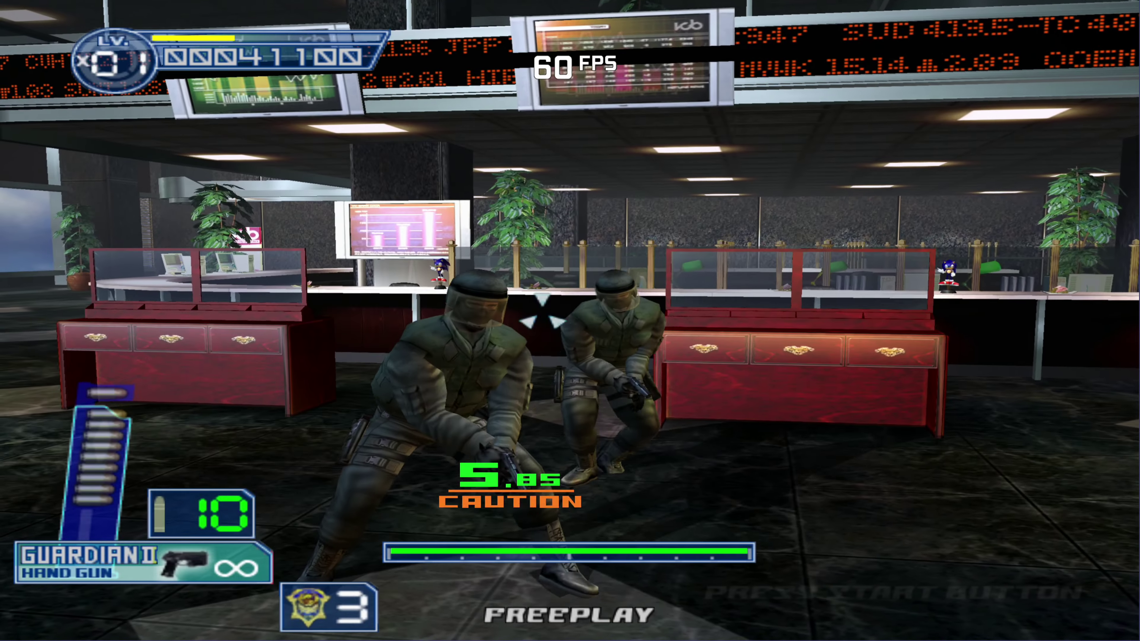
Set the remaining Port 1 bindings in the Xbox Controller S dialog
{"action": "left_click", "coordinate": [453, 368]}
{"action": "left_click", "coordinate": [629, 336]}
{"action": "left_click", "coordinate": [674, 426]}
{"action": "left_click", "coordinate": [642, 247]}
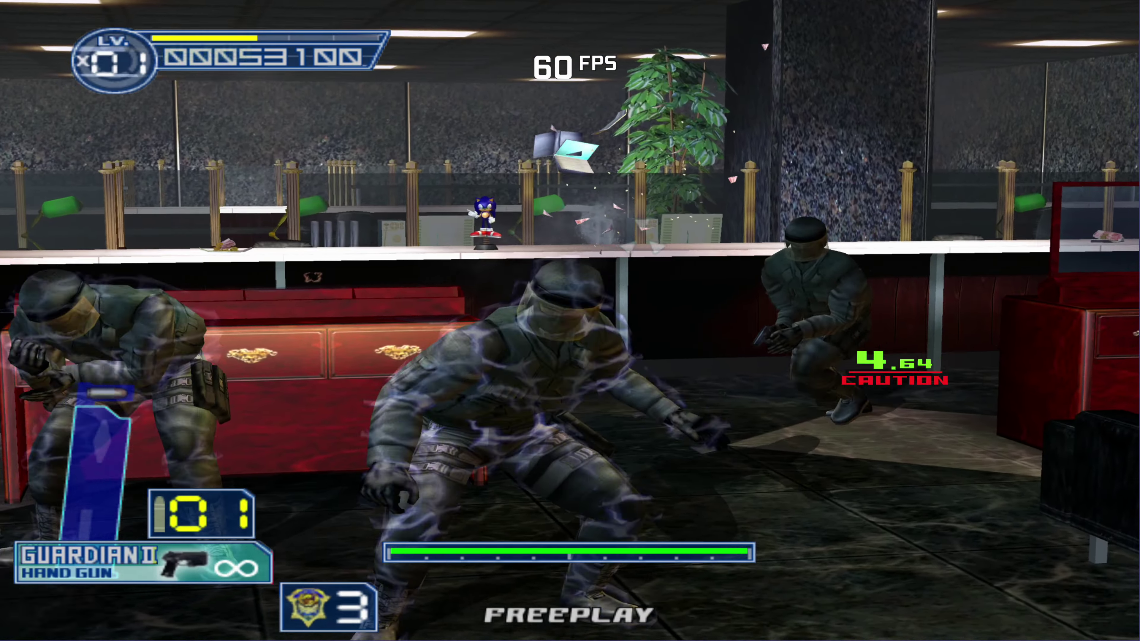
{"action": "left_click", "coordinate": [483, 395]}
{"action": "left_click", "coordinate": [306, 395]}
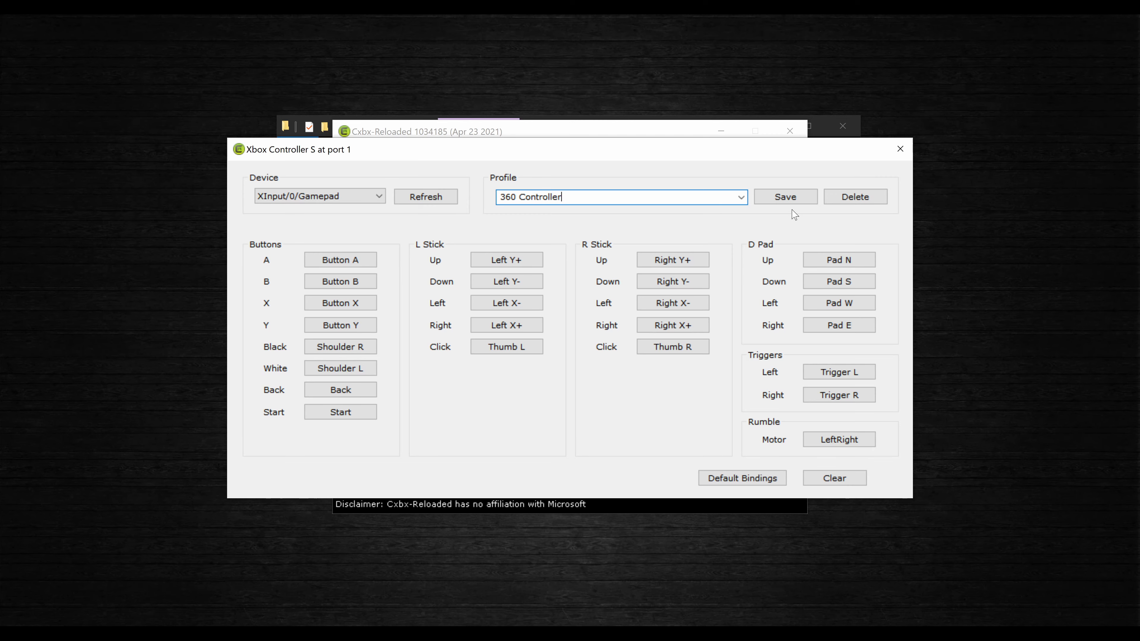
Save the 360 Controller profile and close both input configuration dialogs
{"action": "left_click", "coordinate": [790, 202]}
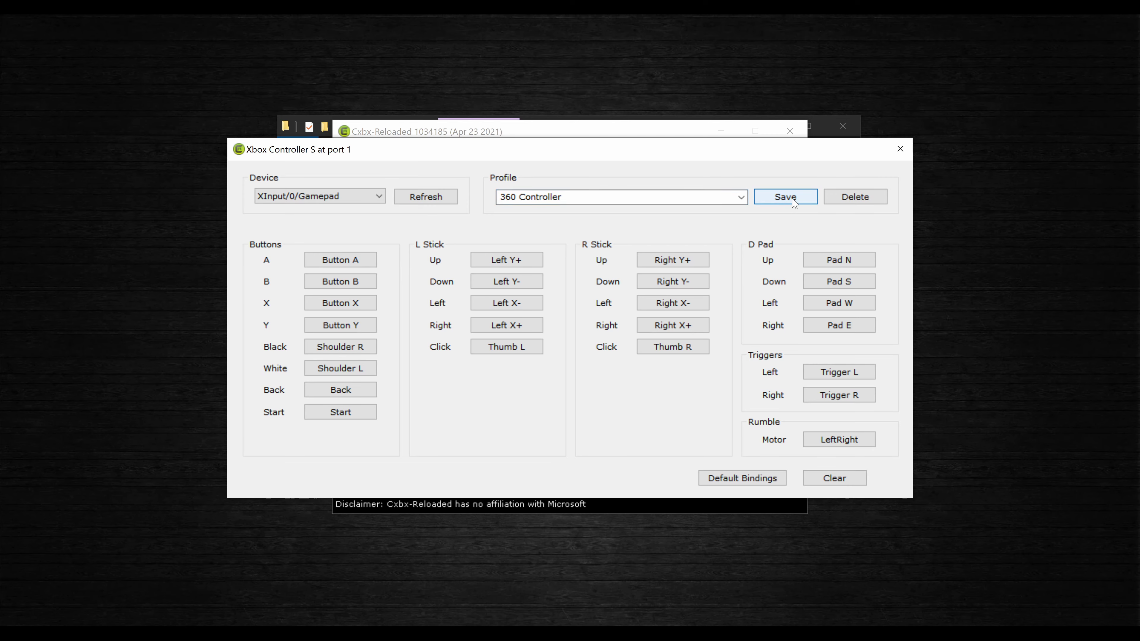
{"action": "left_click", "coordinate": [900, 151]}
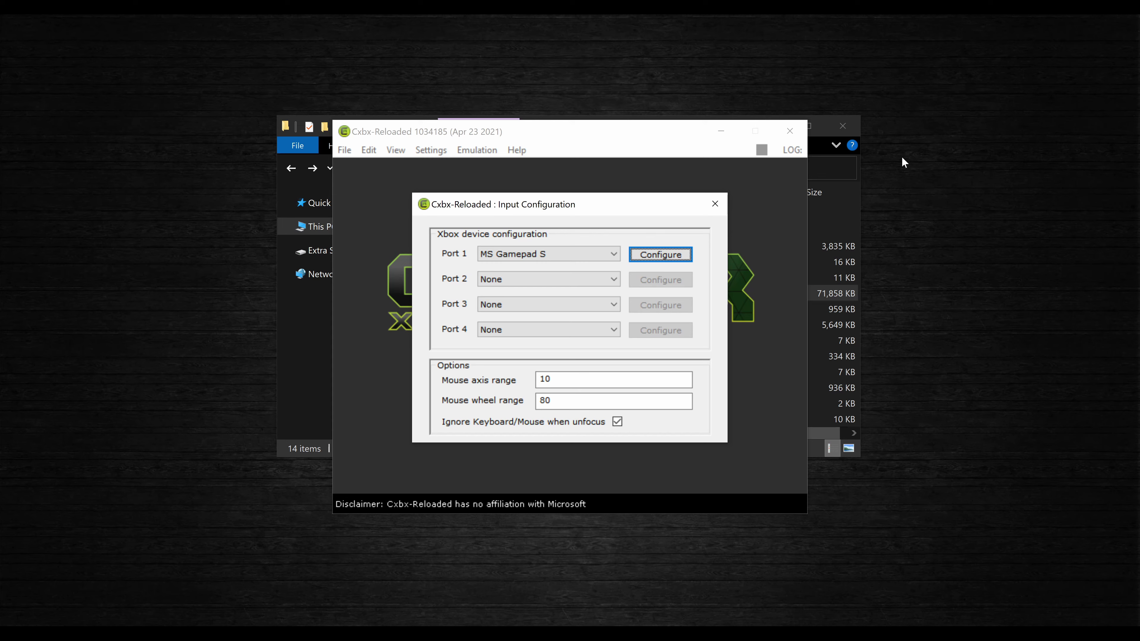
{"action": "key", "text": "Escape"}
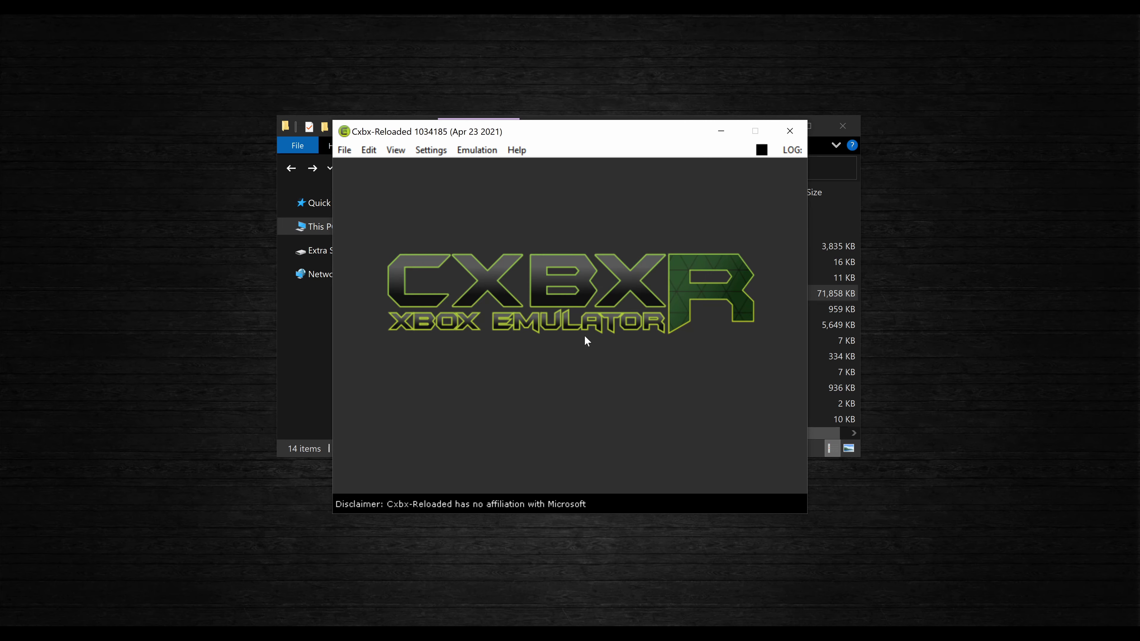
In Config Video, set display 3840 x 2160 (144 hz) and render resolution 5x (3200x2400)
{"action": "left_click", "coordinate": [431, 151]}
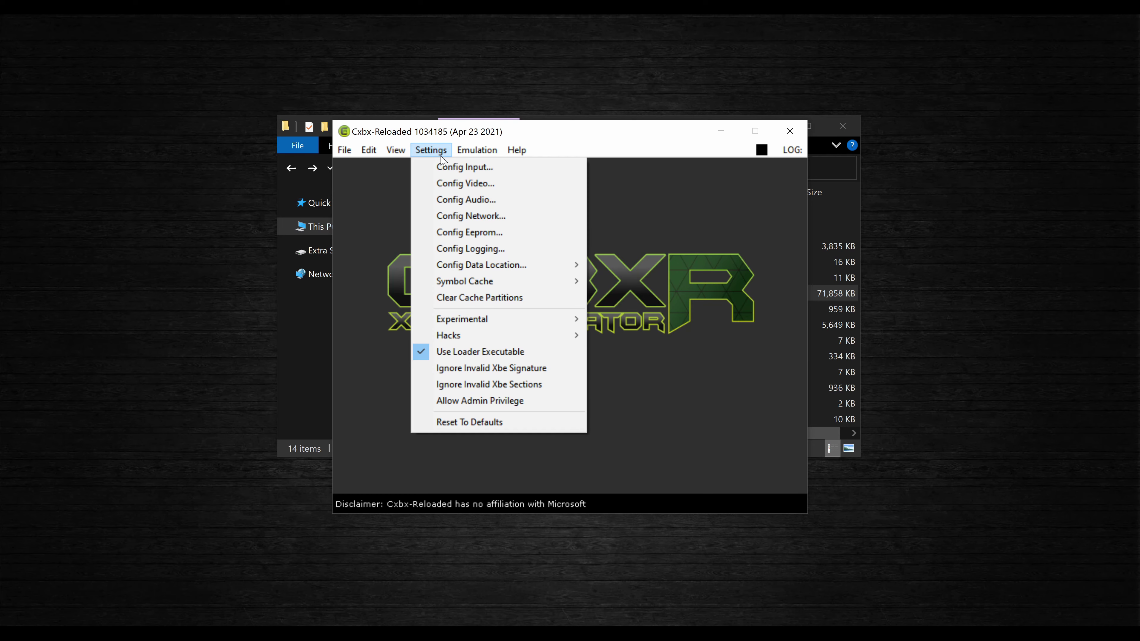
{"action": "left_click", "coordinate": [446, 184]}
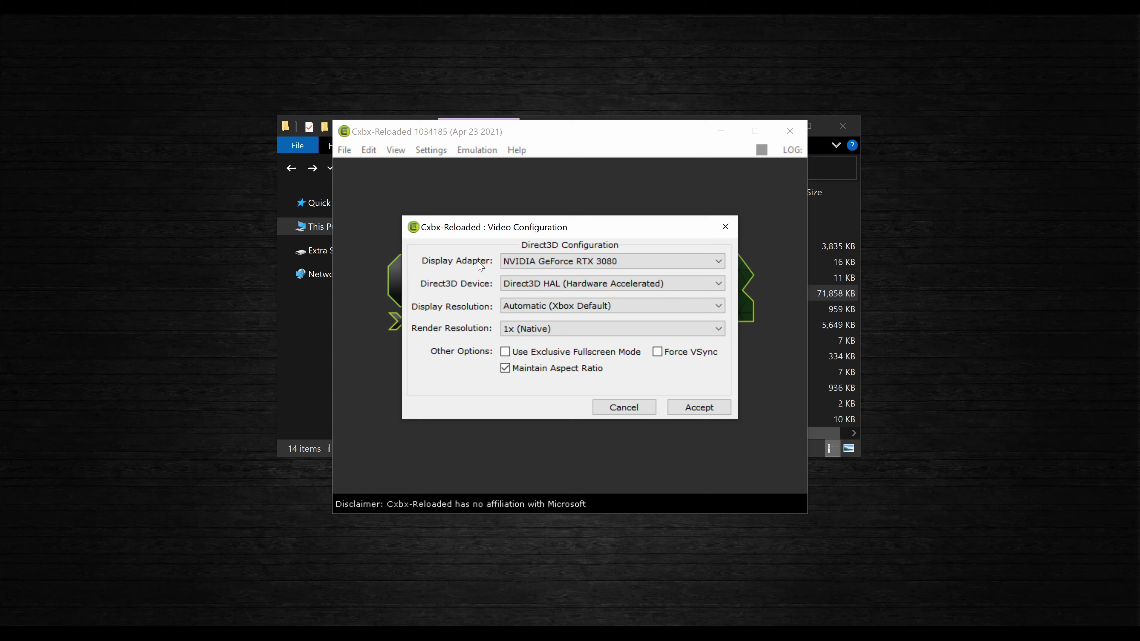
{"action": "left_click", "coordinate": [607, 307]}
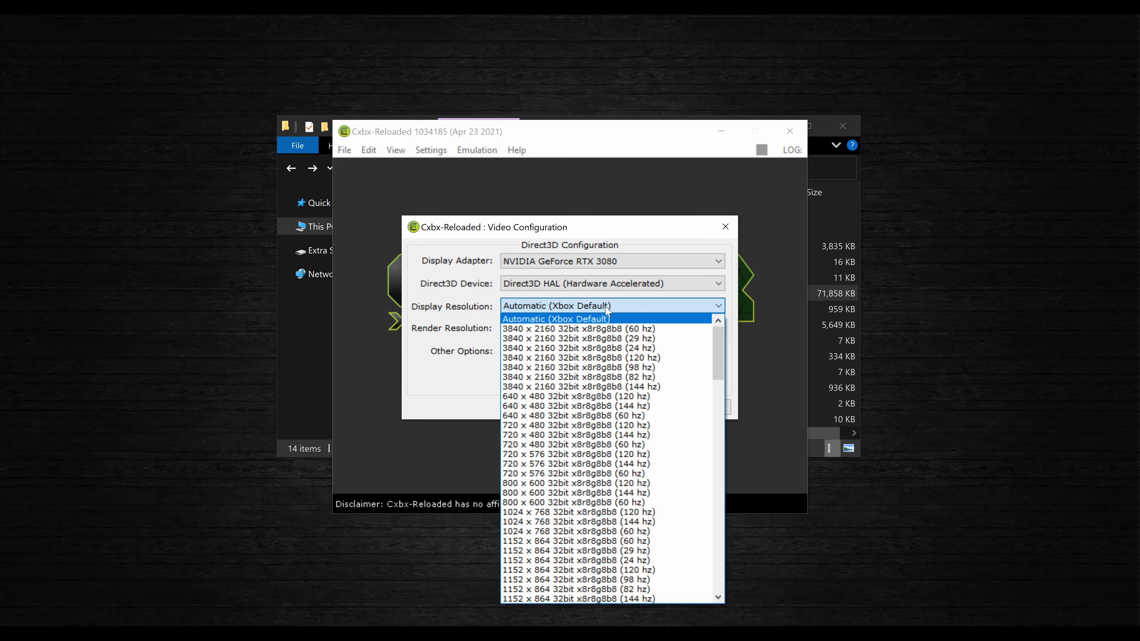
{"action": "left_click", "coordinate": [638, 386]}
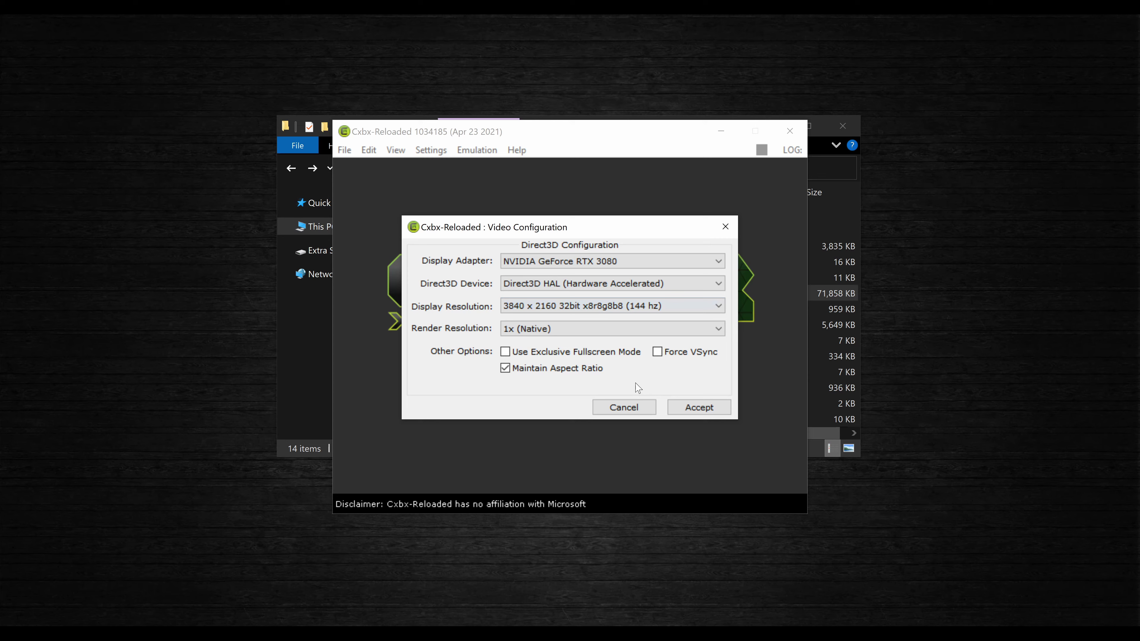
{"action": "left_click", "coordinate": [649, 331]}
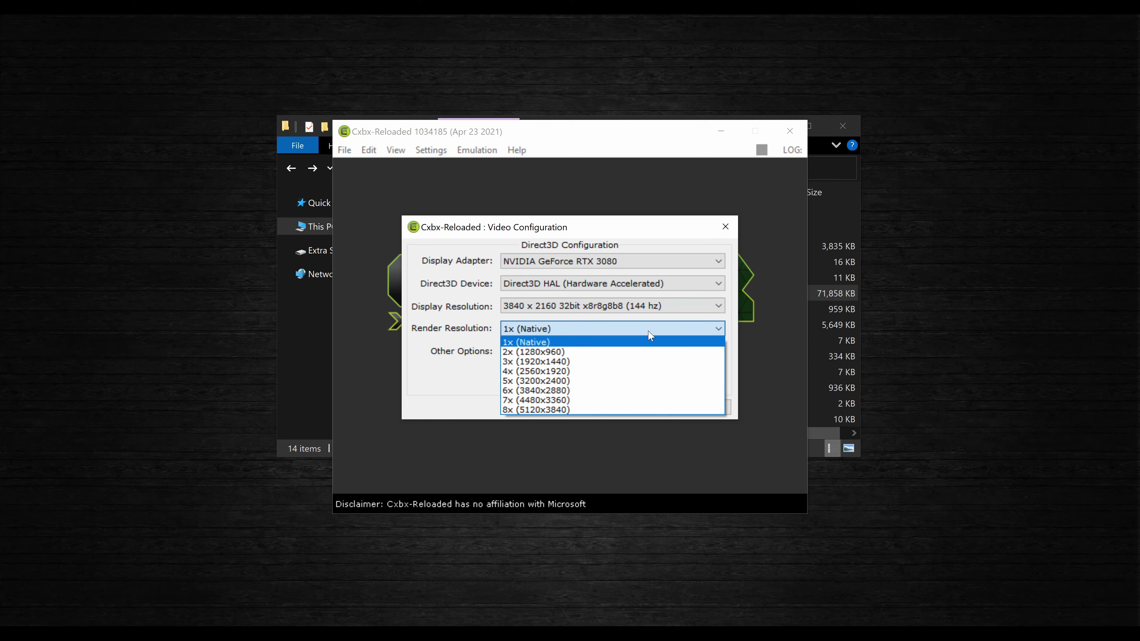
{"action": "left_click", "coordinate": [633, 380]}
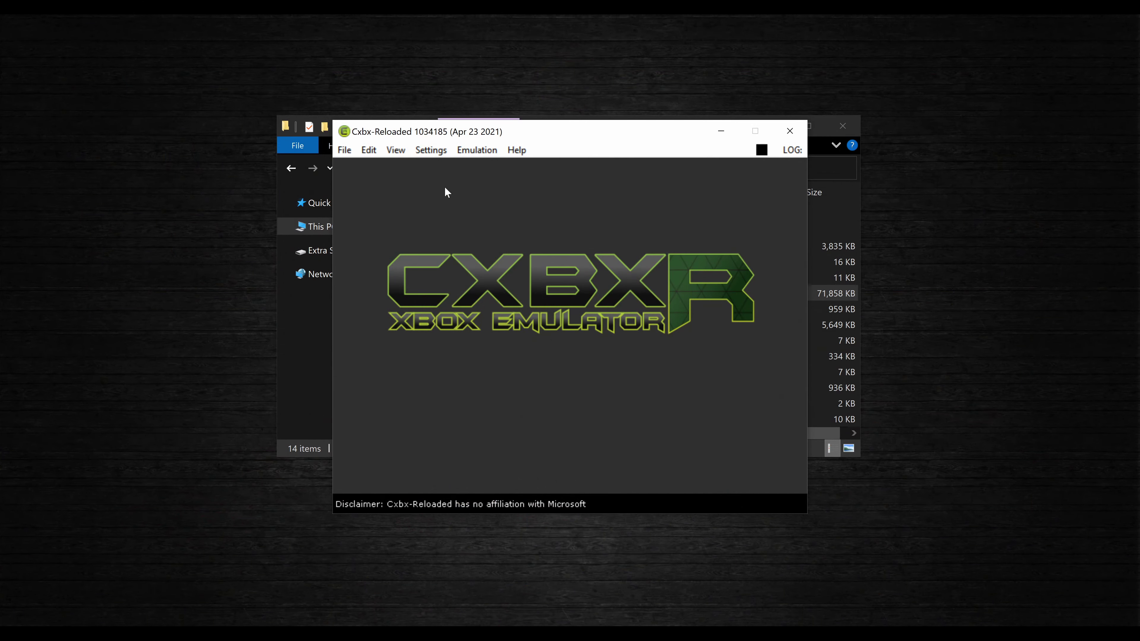
In Config Network, choose Realtek PCIe 2.5GbE Family Controller #2 as the network adapter
{"action": "left_click", "coordinate": [430, 150]}
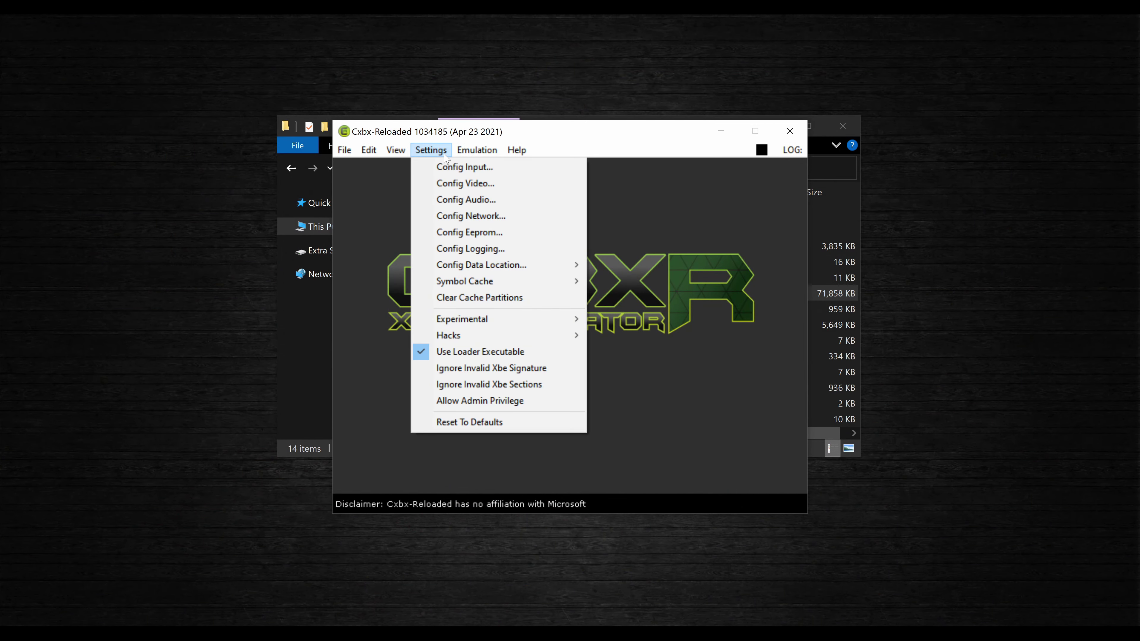
{"action": "left_click", "coordinate": [442, 219]}
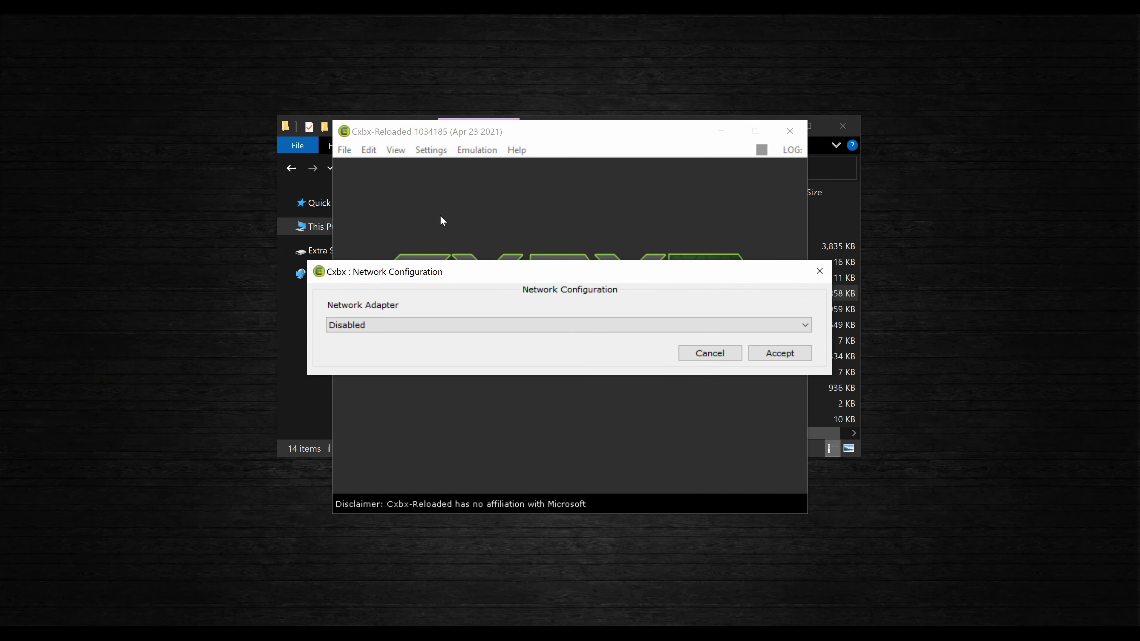
{"action": "left_click", "coordinate": [695, 327]}
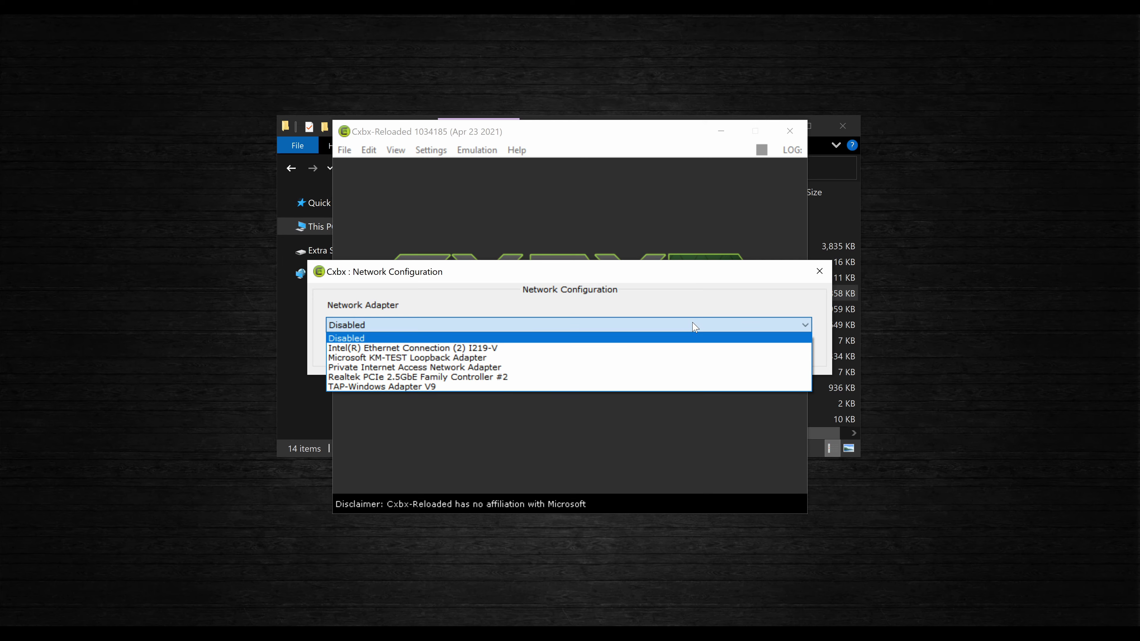
{"action": "left_click", "coordinate": [686, 379]}
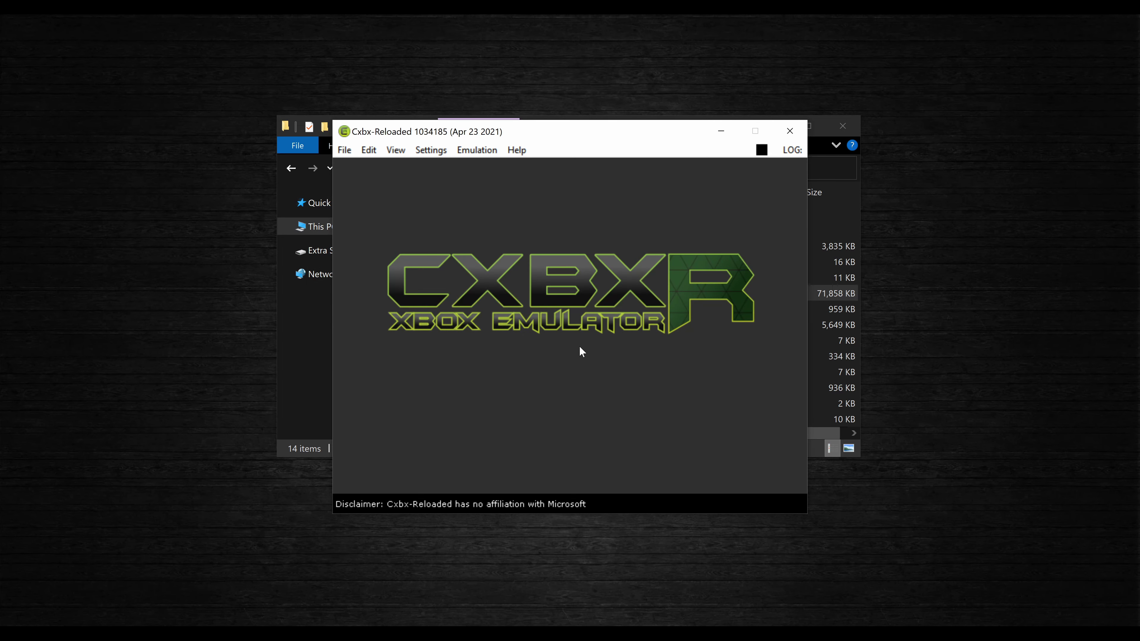
Enable the Settings > Hacks speed hack 'Run Xbox threads on all cores'
{"action": "left_click", "coordinate": [431, 150]}
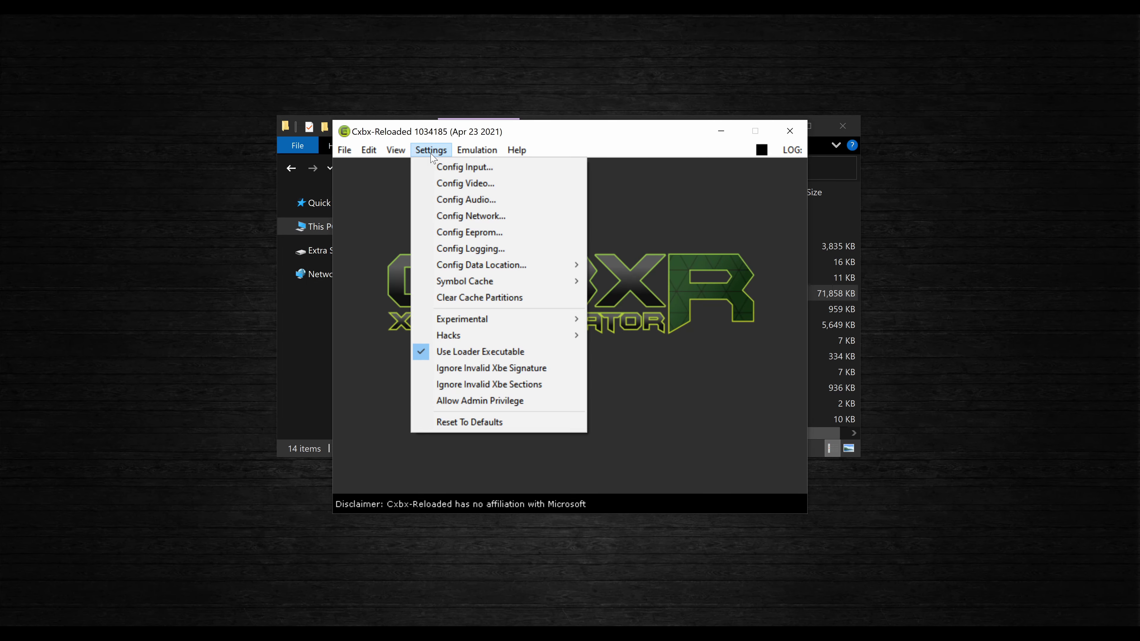
{"action": "mouse_move", "coordinate": [500, 341]}
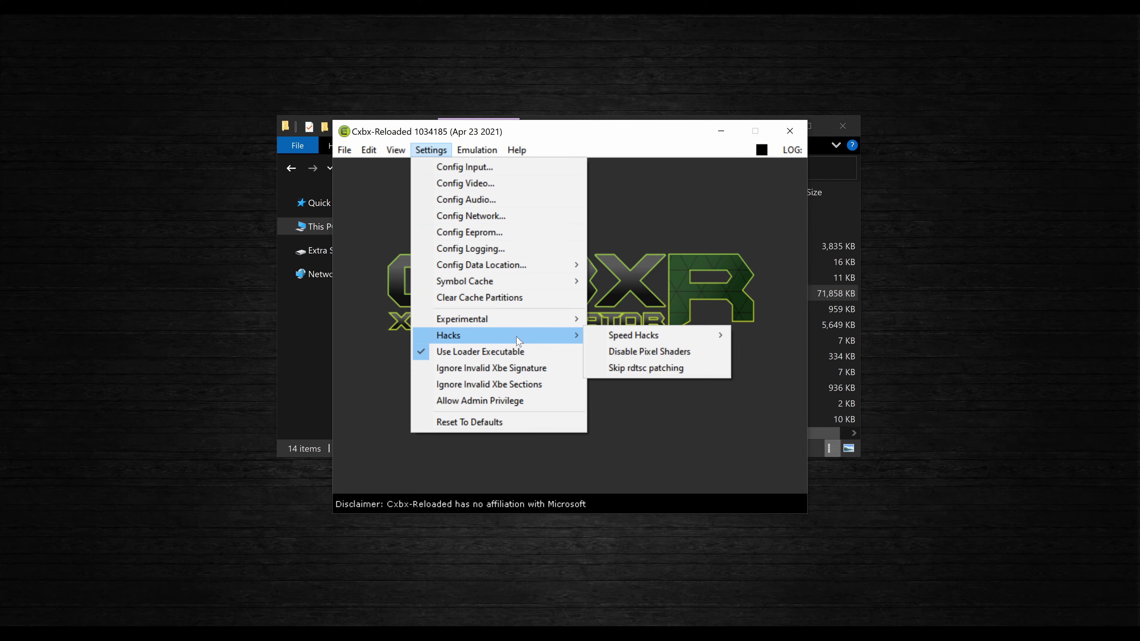
{"action": "mouse_move", "coordinate": [591, 340]}
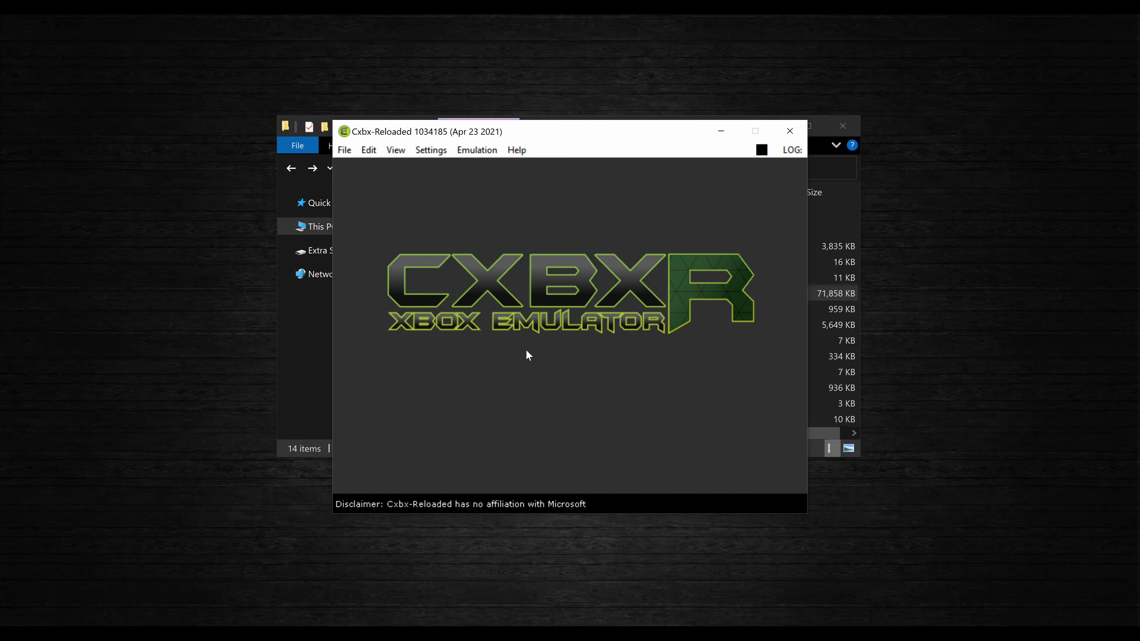
{"action": "left_click", "coordinate": [345, 149]}
Drag Tony Hawk's Pro Skater 3's default.xbe onto Cxbx-Reloaded to start the game
{"action": "left_click", "coordinate": [349, 167]}
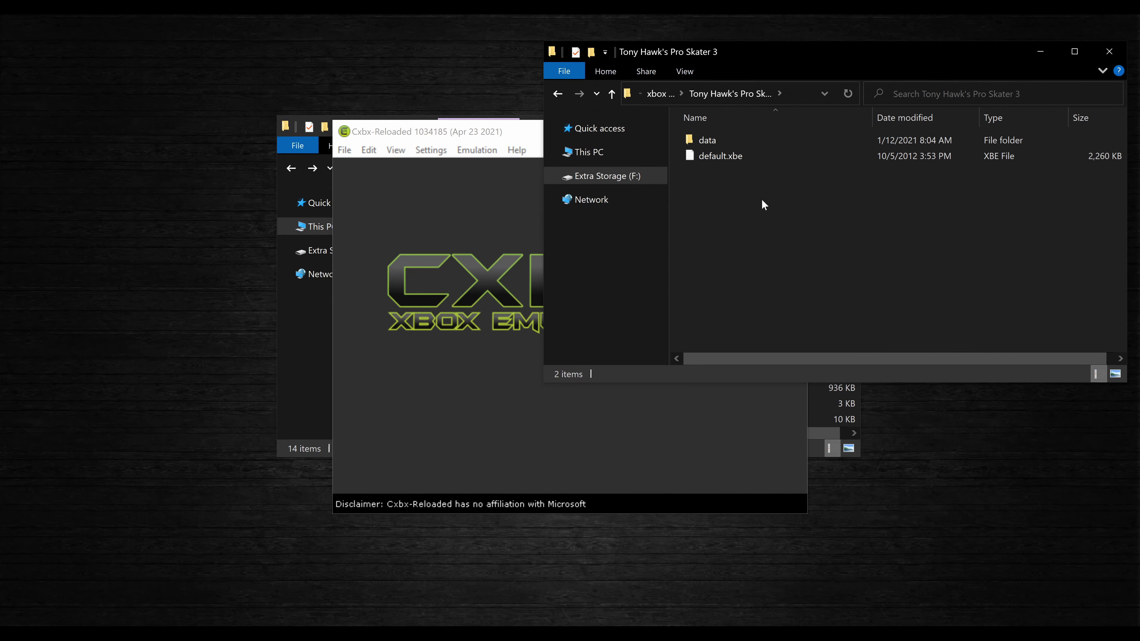
{"action": "left_click", "coordinate": [717, 157]}
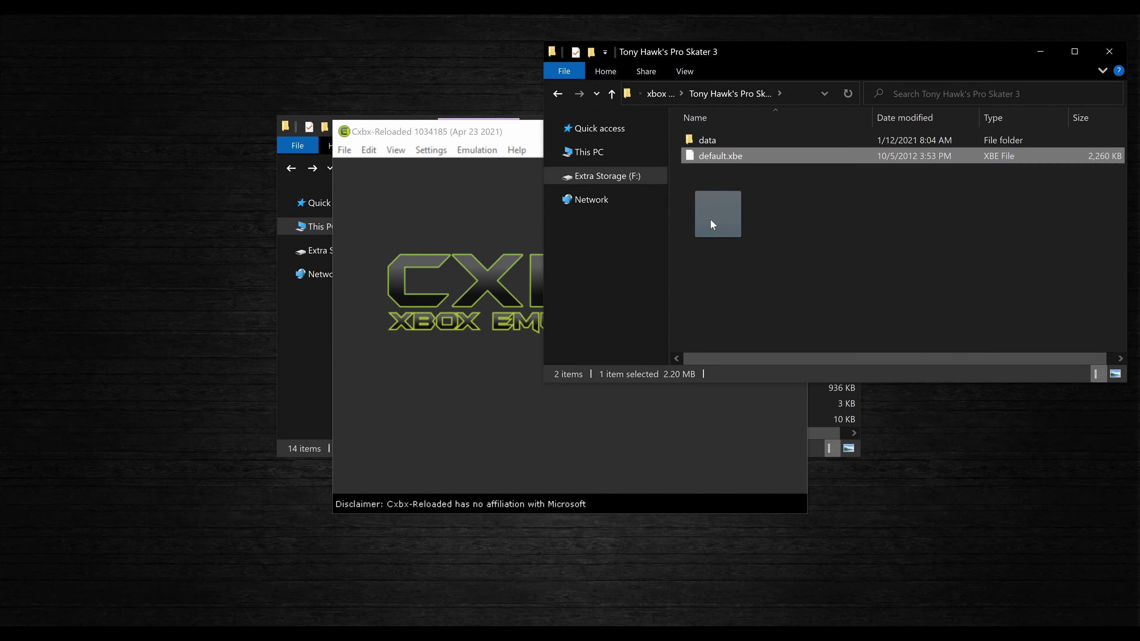
{"action": "left_click_drag", "start_coordinate": [625, 427], "coordinate": [625, 424]}
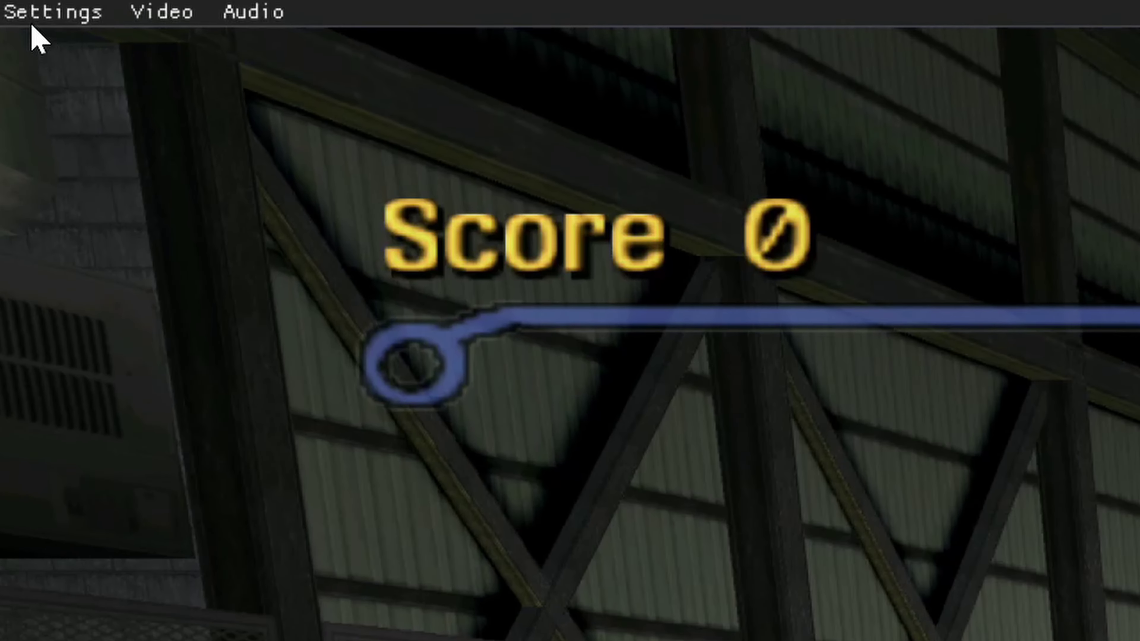
{"action": "left_click", "coordinate": [27, 16]}
Enable the Show FPS overlay and uncheck Maintain Aspect Ratio in the video configuration
{"action": "mouse_move", "coordinate": [4, 57]}
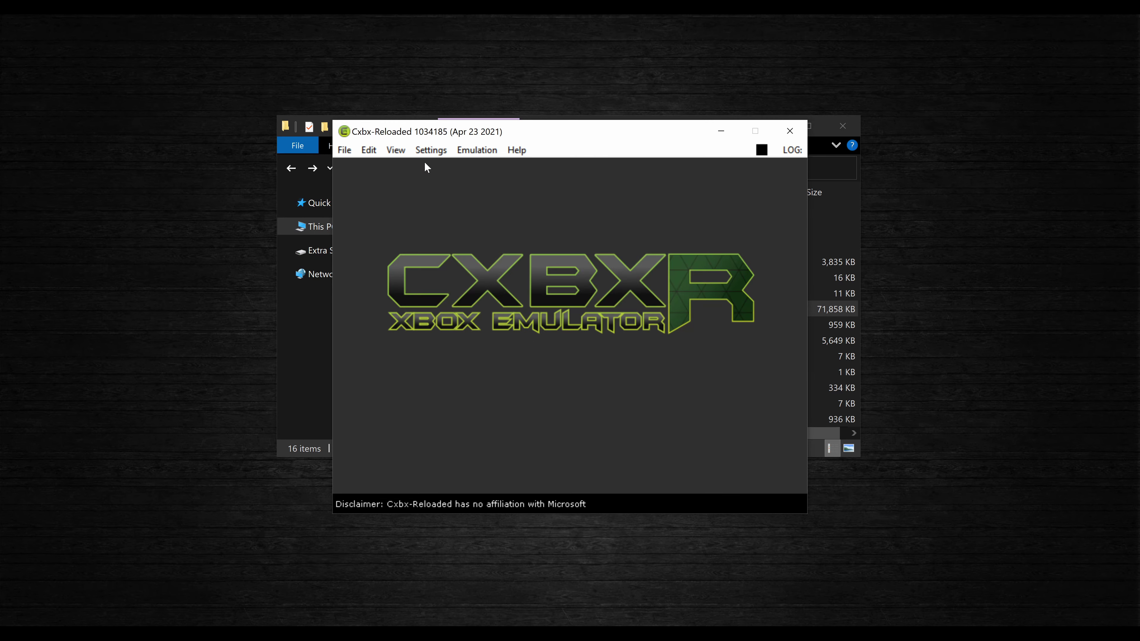
Choose Widescreen for the EEPROM video setting, then browse into EmuDisk\Partition2 in Explorer
{"action": "left_click", "coordinate": [429, 152]}
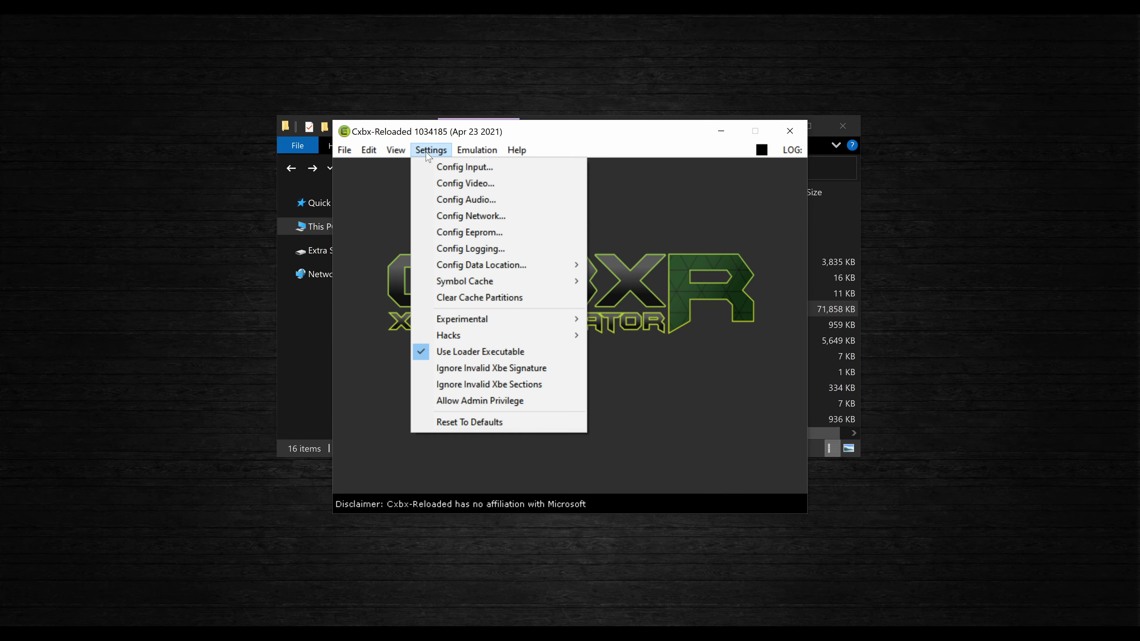
{"action": "left_click", "coordinate": [438, 234]}
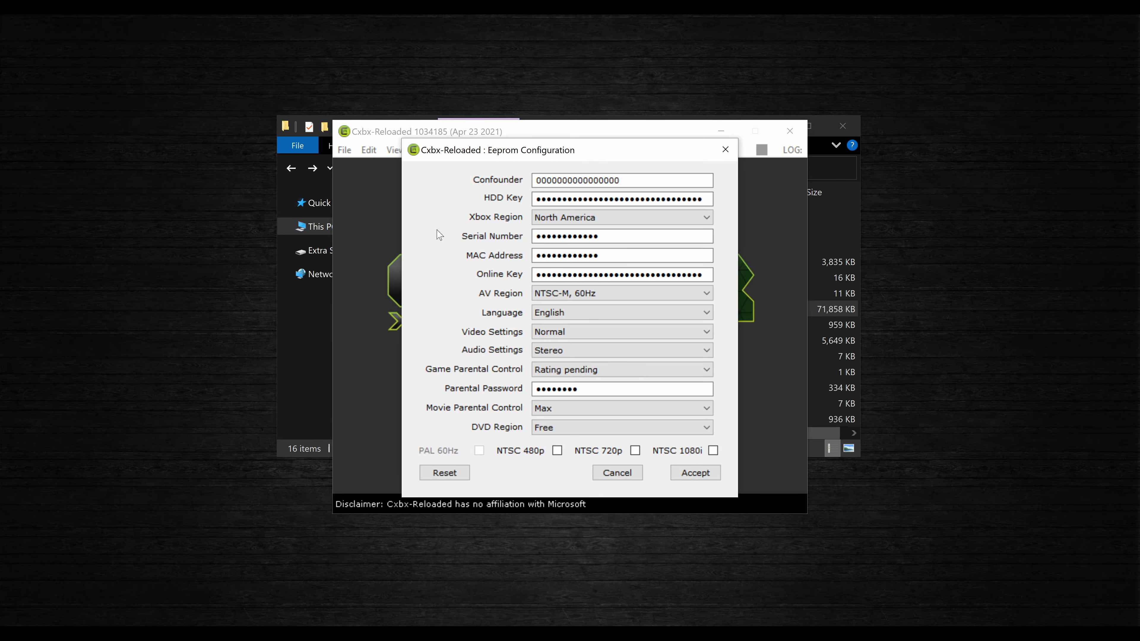
{"action": "left_click", "coordinate": [538, 331]}
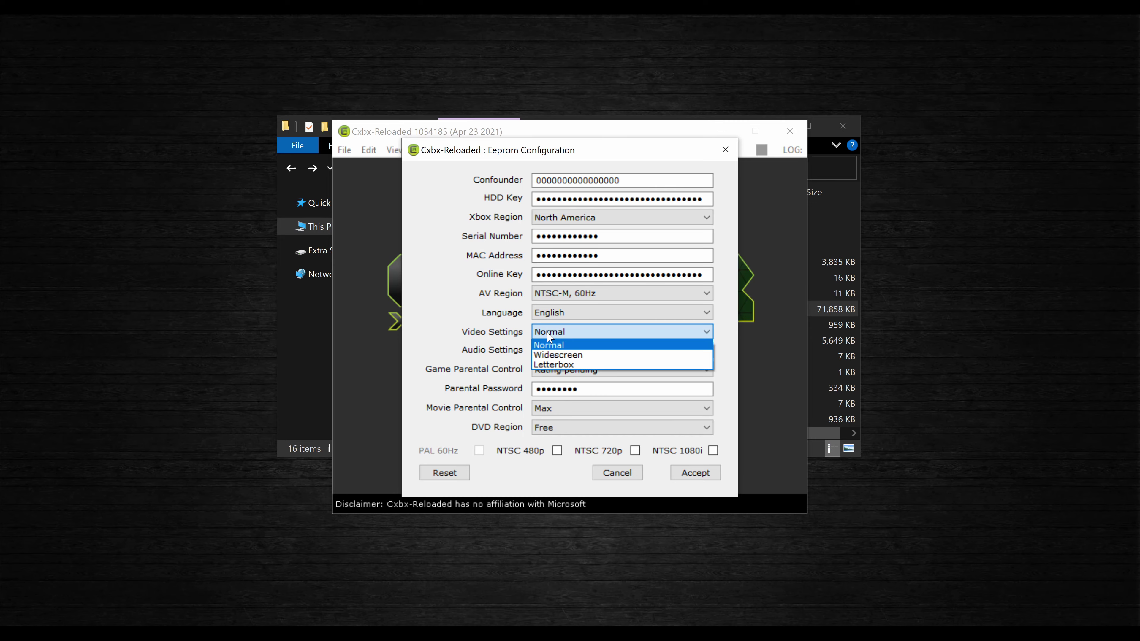
{"action": "left_click", "coordinate": [553, 358]}
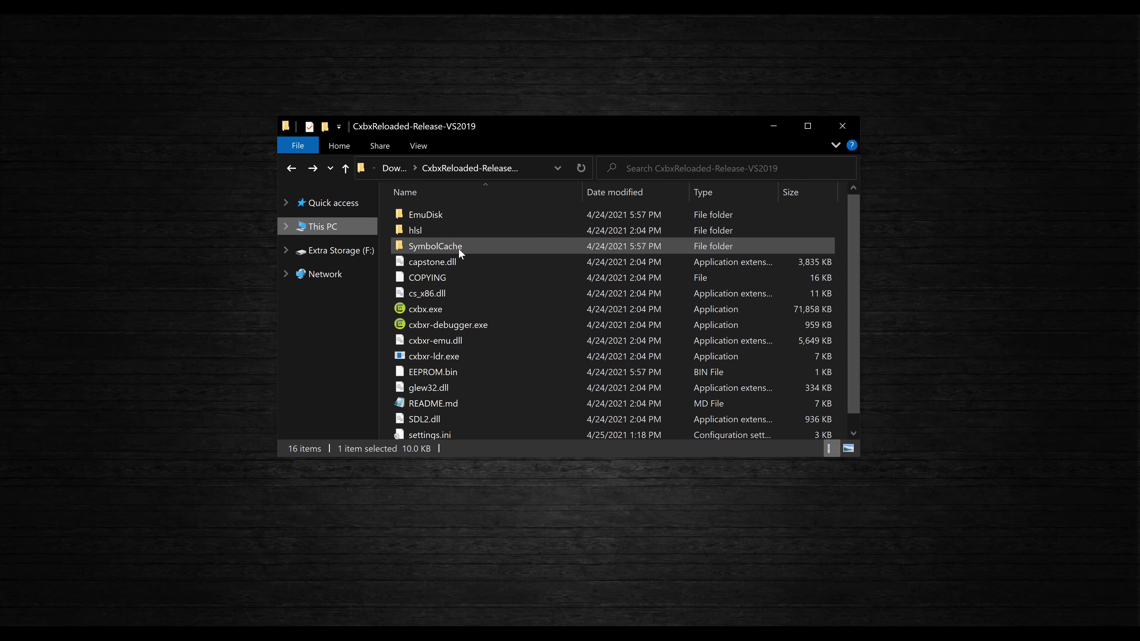
{"action": "double_click", "coordinate": [464, 217]}
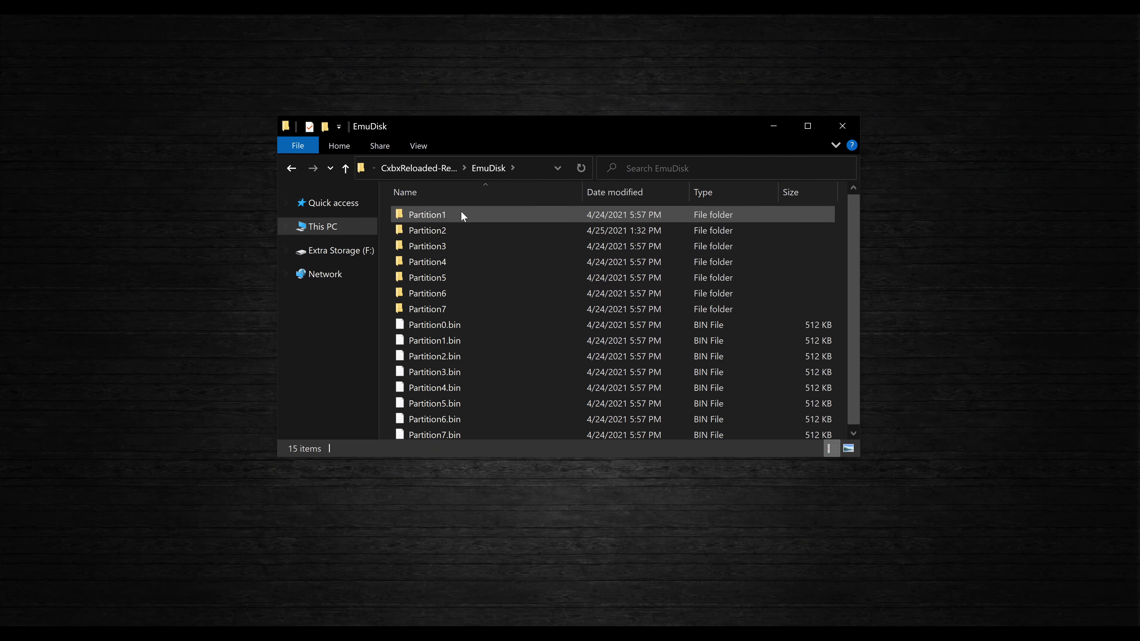
{"action": "double_click", "coordinate": [458, 231]}
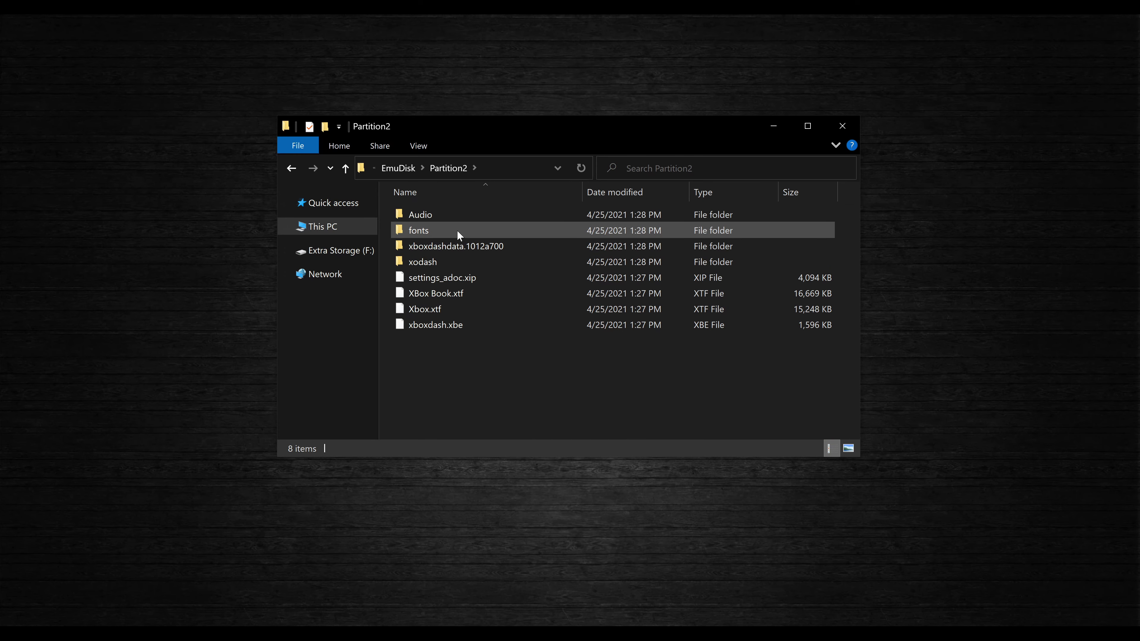